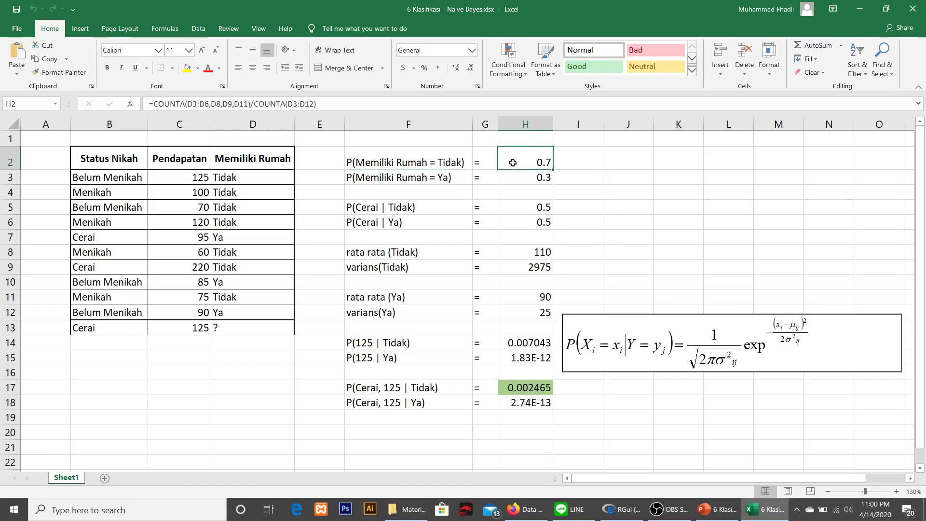
Step: Examine the prior probability formulas for Memiliki Rumah = Tidak and Ya against the matching records in the data table
double_click(513, 163)
key("Return")
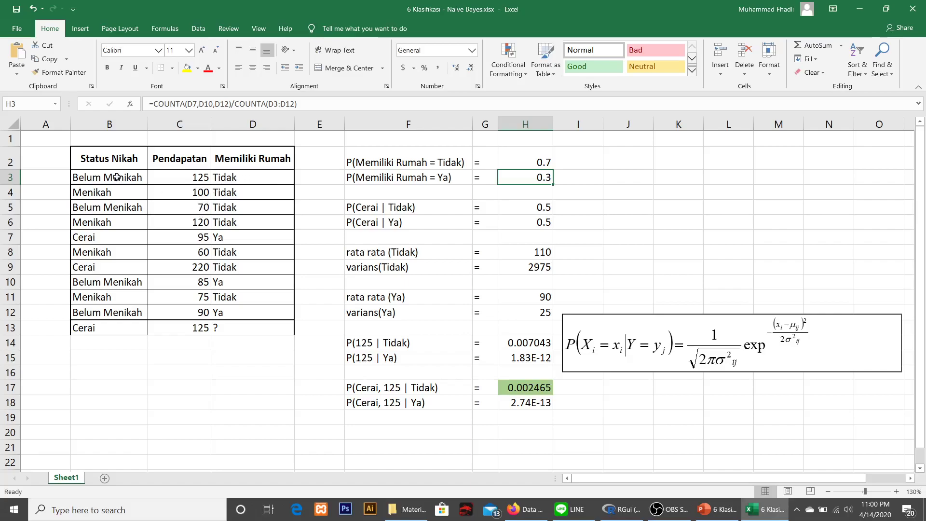
left_click_drag(118, 179, 111, 312)
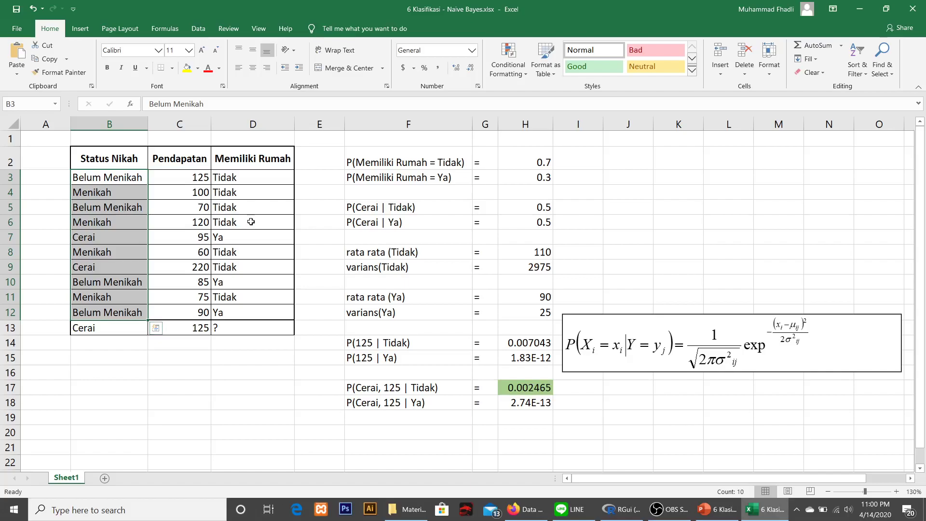
left_click_drag(244, 176, 240, 222)
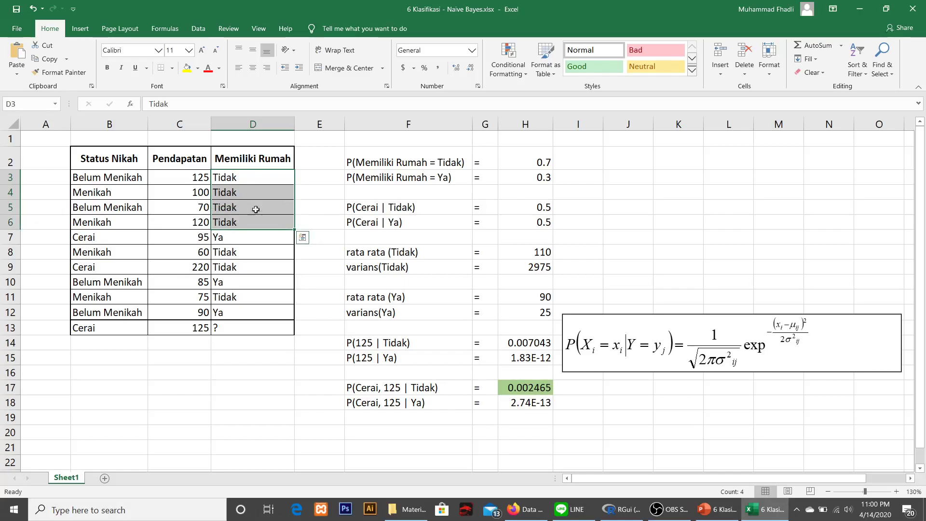
left_click(248, 254)
left_click(248, 267)
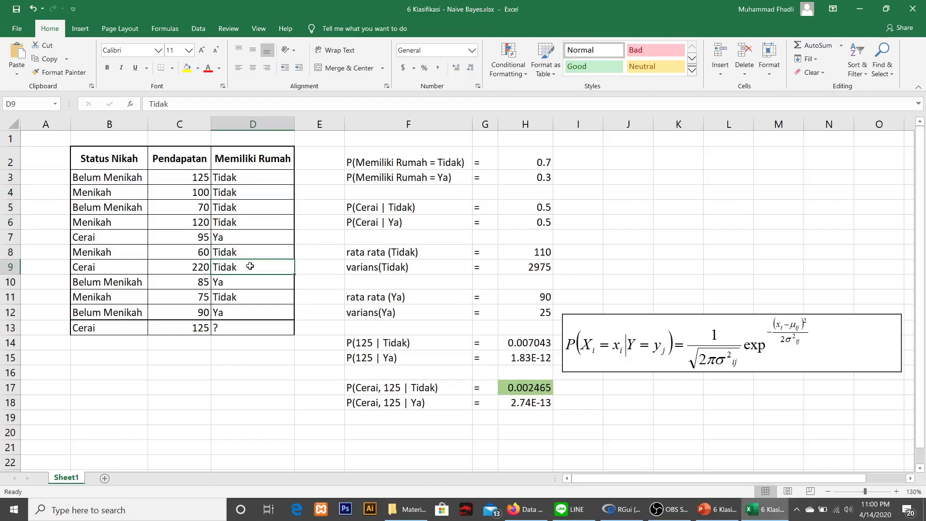
left_click(251, 296)
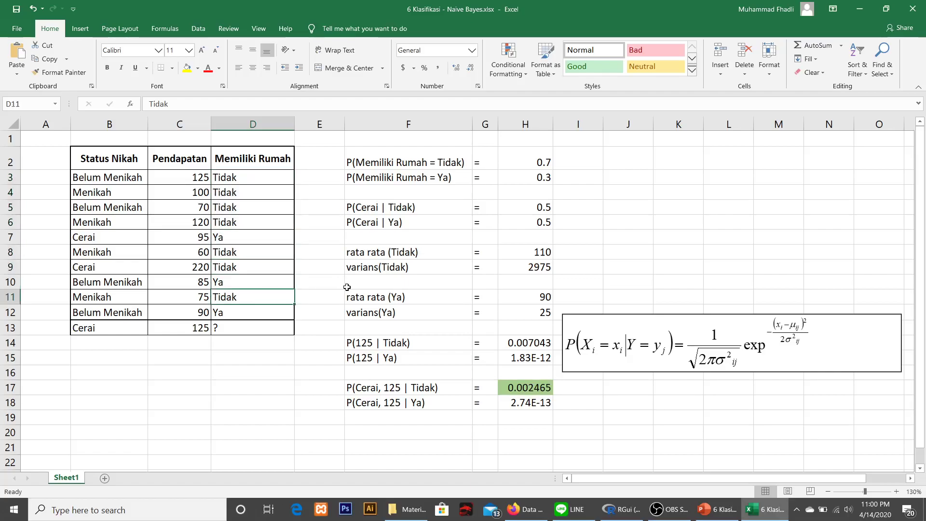
left_click(540, 163)
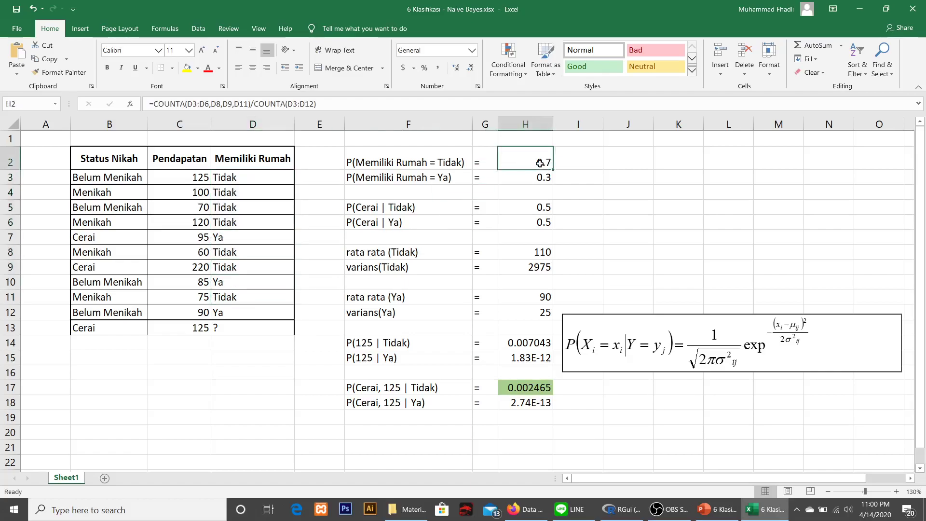
left_click(428, 177)
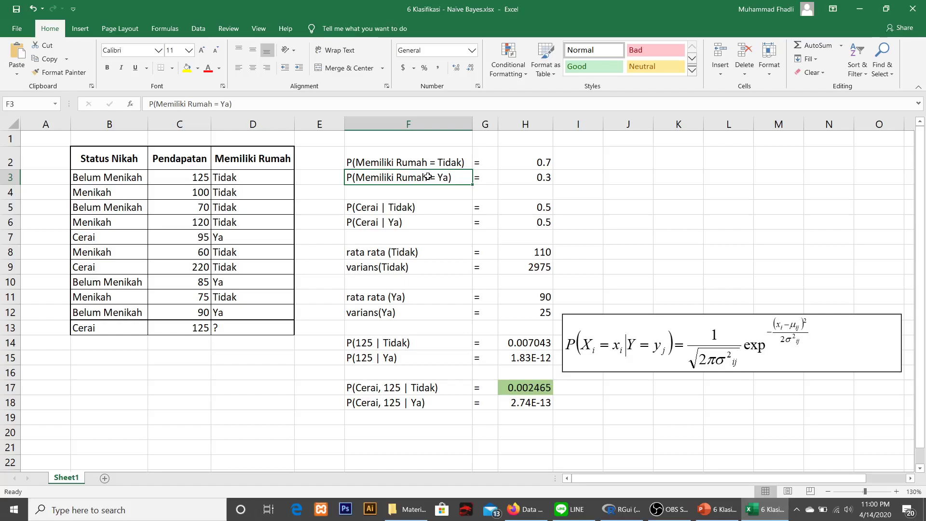
key("Right")
key("Right")
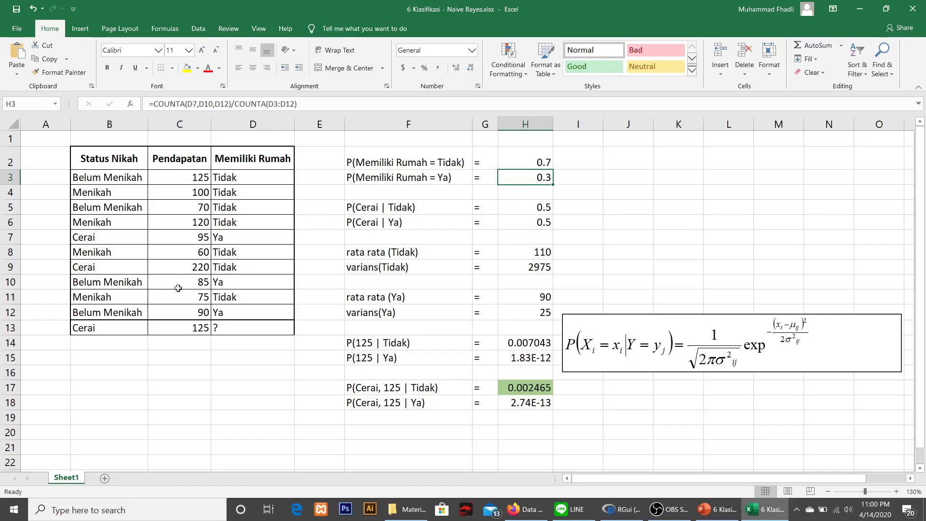
Step: Review the unlabelled Cerai record in row 13 and inspect the formulas for P(Cerai | Tidak) and P(Cerai | Ya)
left_click(119, 327)
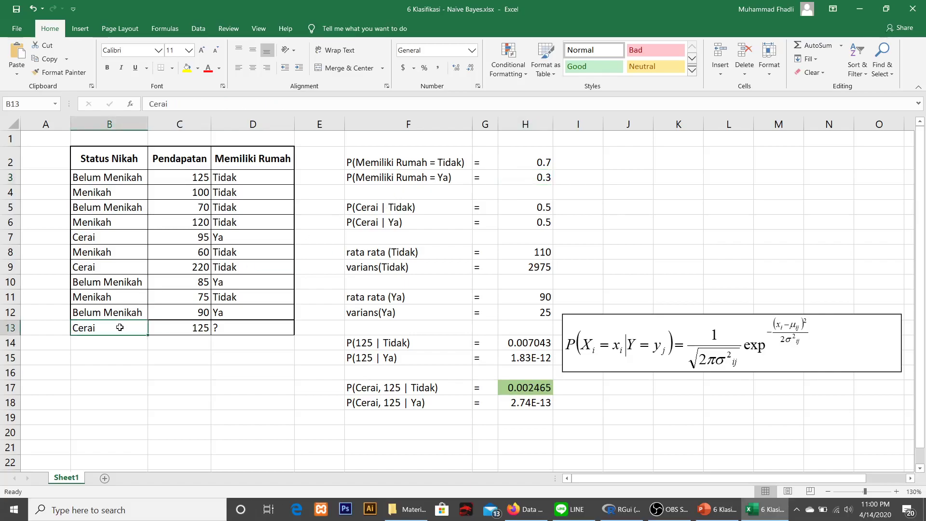
left_click(170, 327)
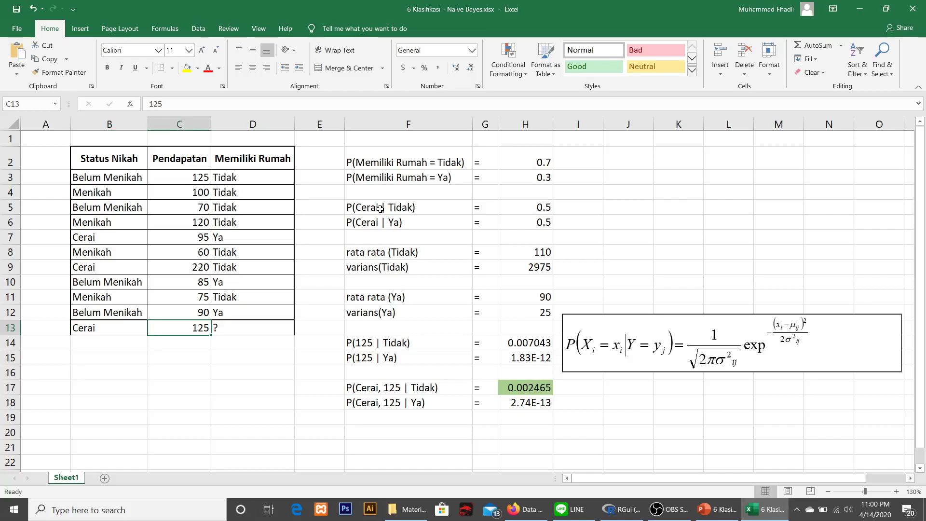
left_click(360, 207)
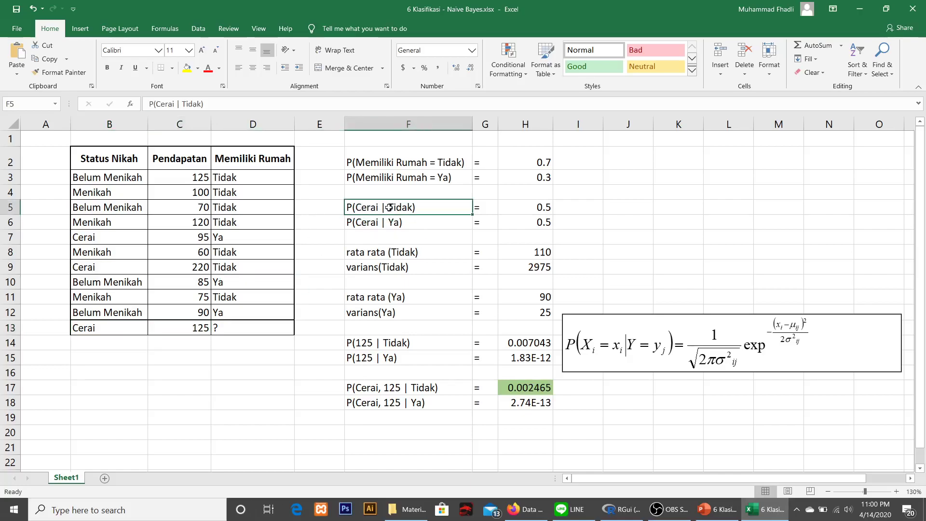
left_click(516, 209)
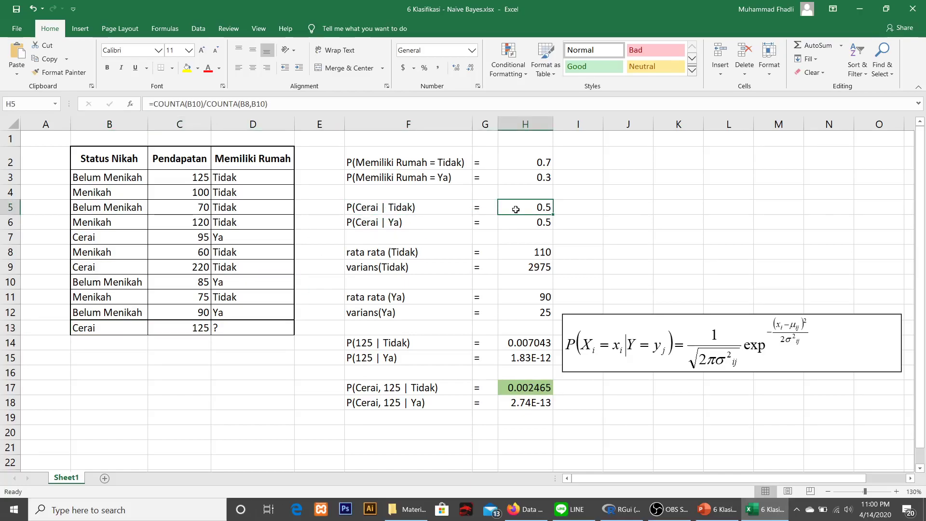
left_click(374, 226)
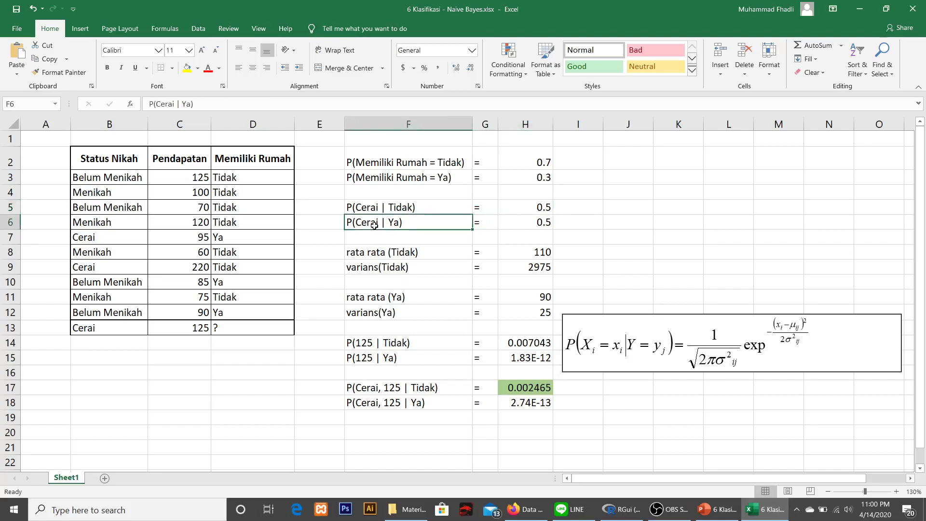
left_click(518, 219)
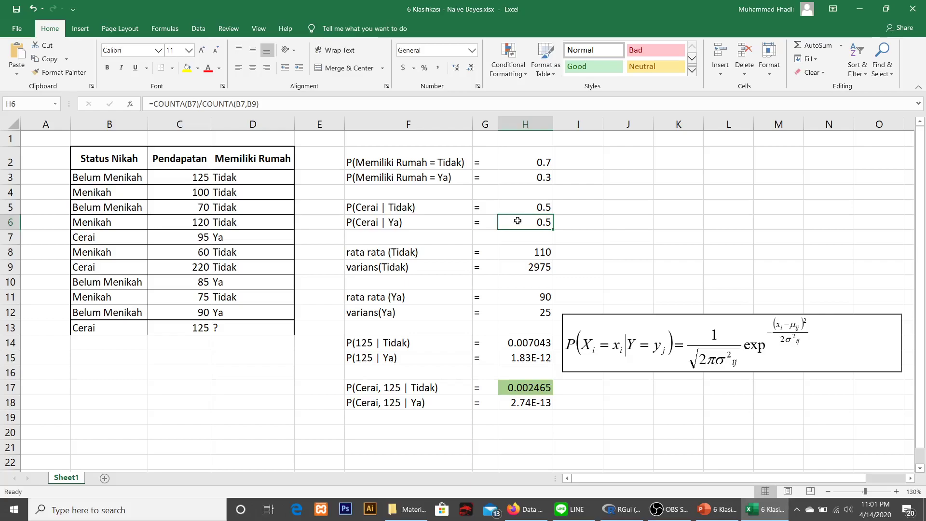
double_click(518, 221)
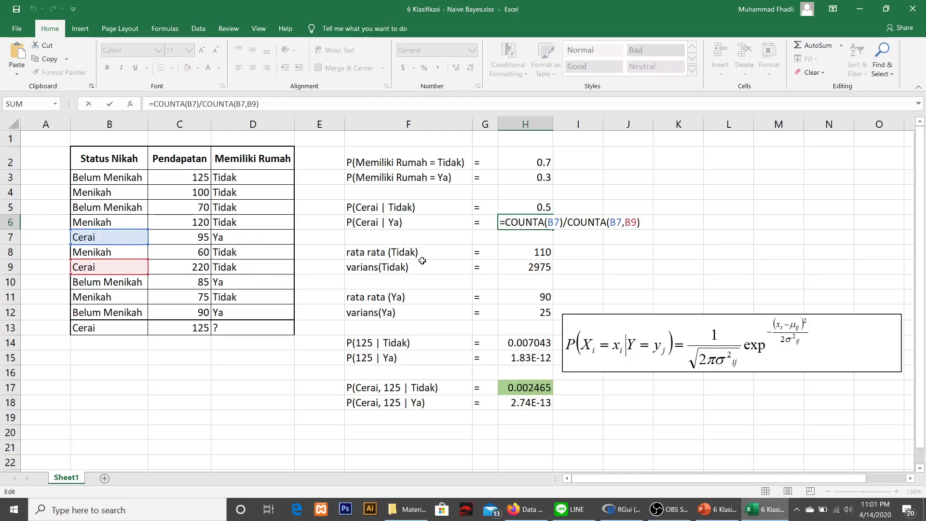
key("Return")
Step: Inspect which Pendapatan cells the mean and variance formulas for the Tidak class use
left_click(397, 259)
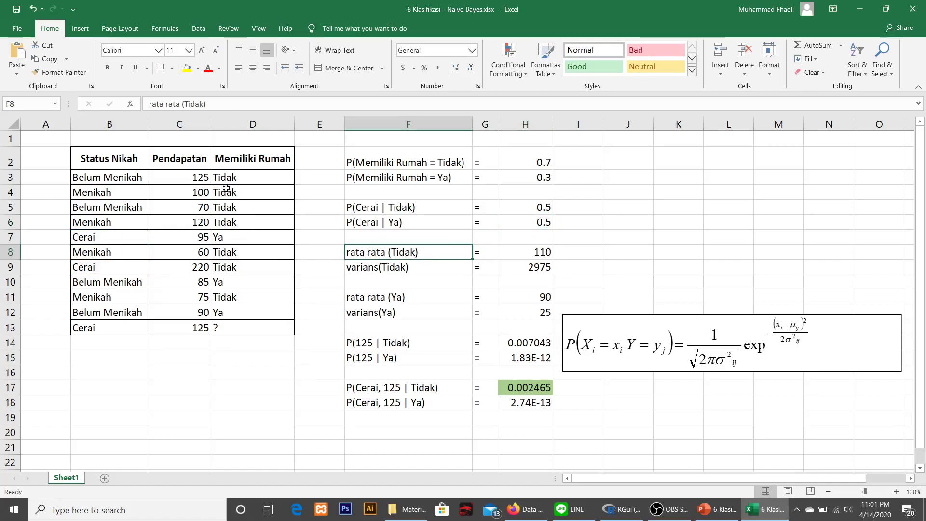
left_click(537, 253)
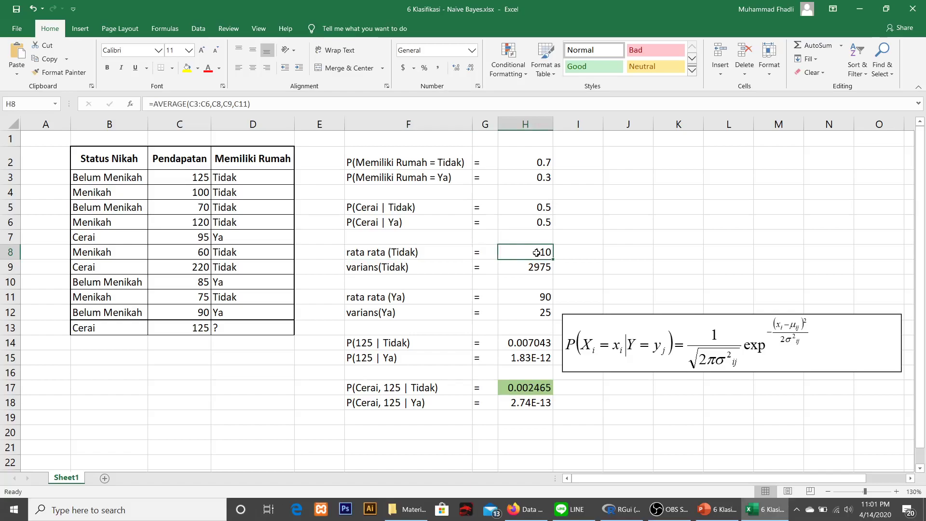
double_click(536, 253)
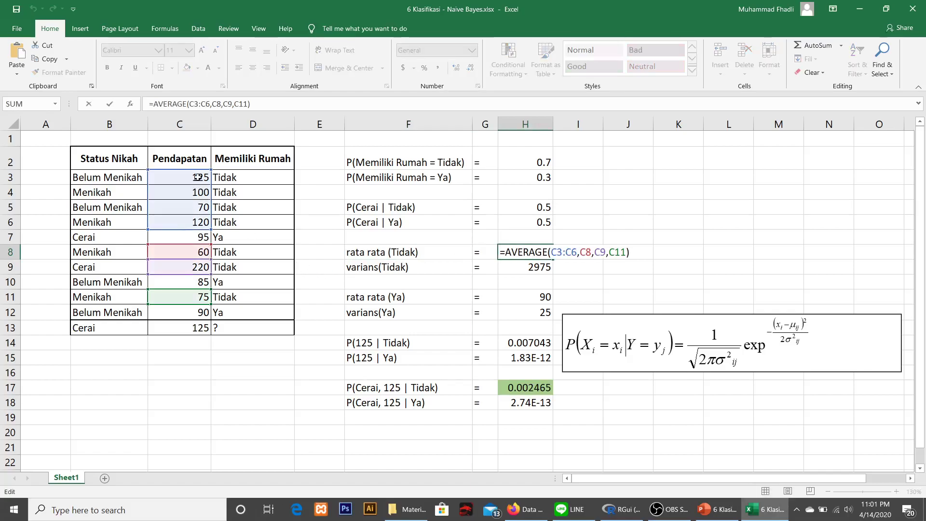
key("Return")
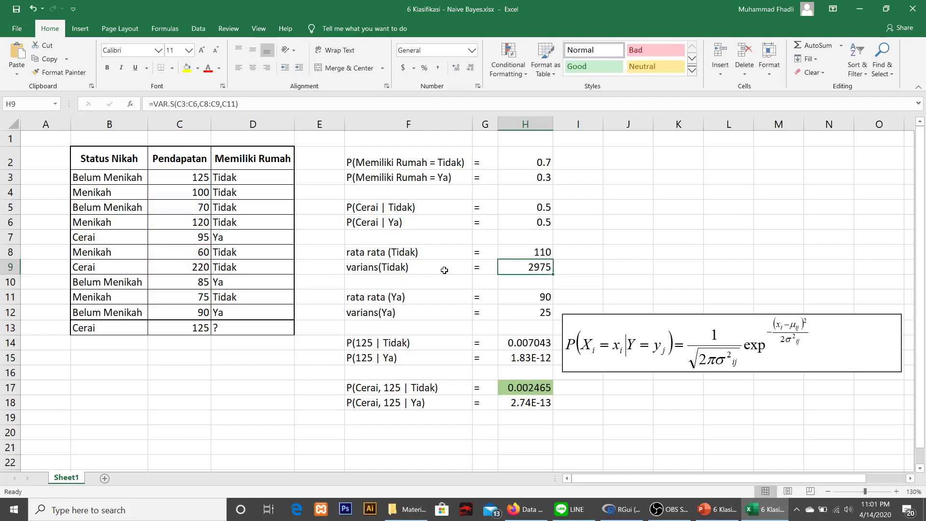
double_click(510, 271)
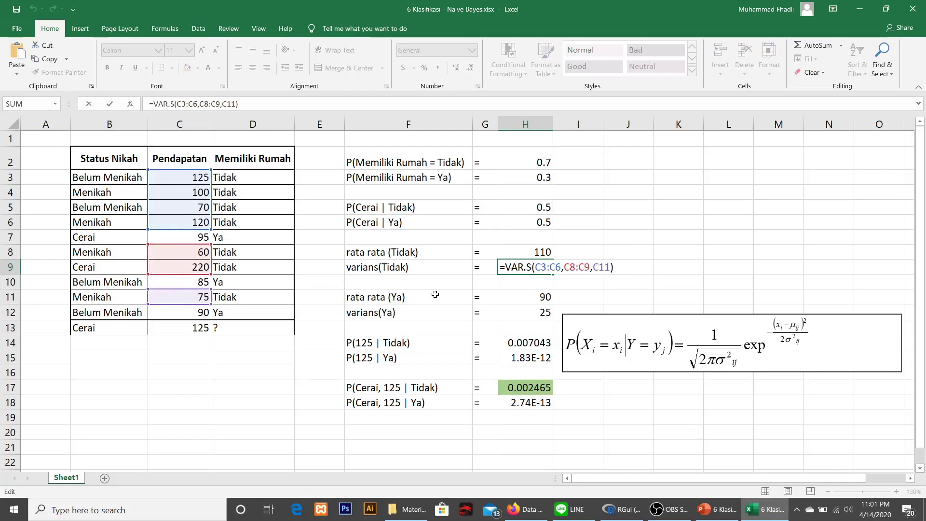
key("Return")
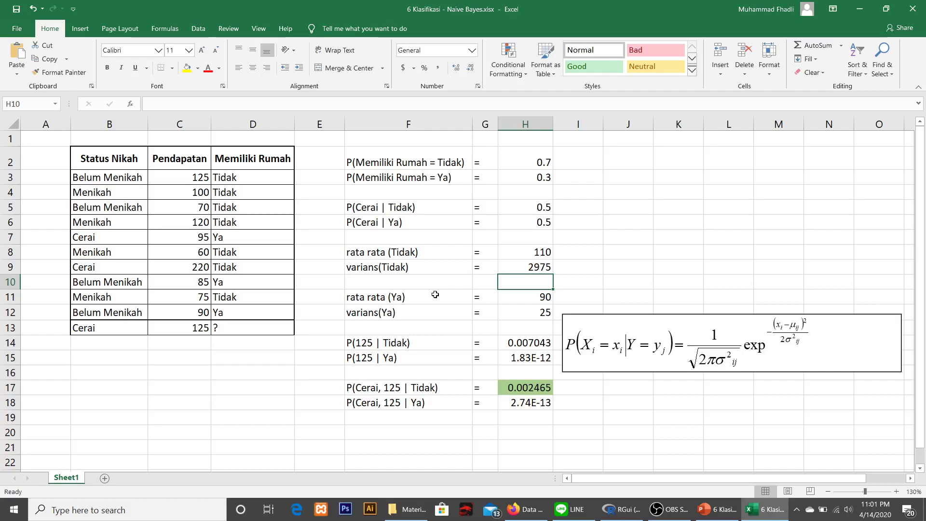
Step: Compare the variance formulas of the Ya and Tidak classes and inspect the source cells of the Ya mean
left_click(538, 317)
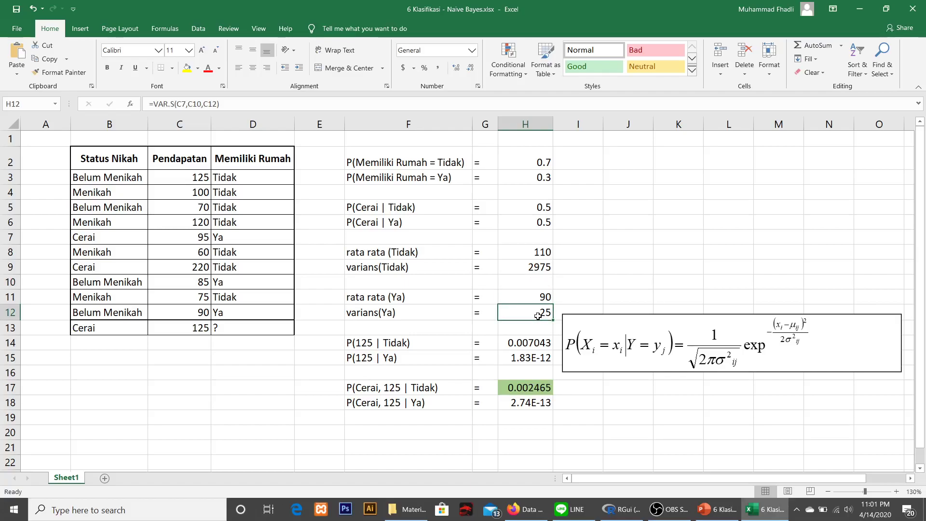
left_click(529, 271)
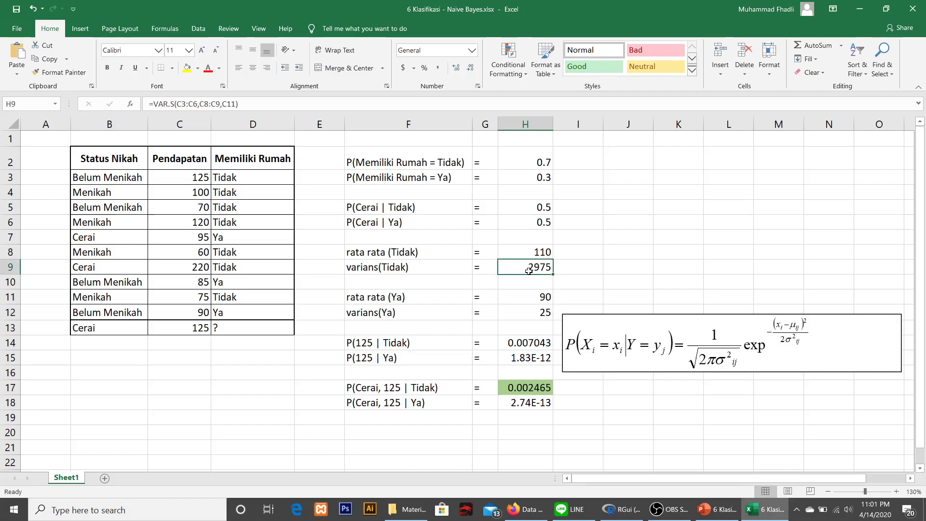
left_click(528, 298)
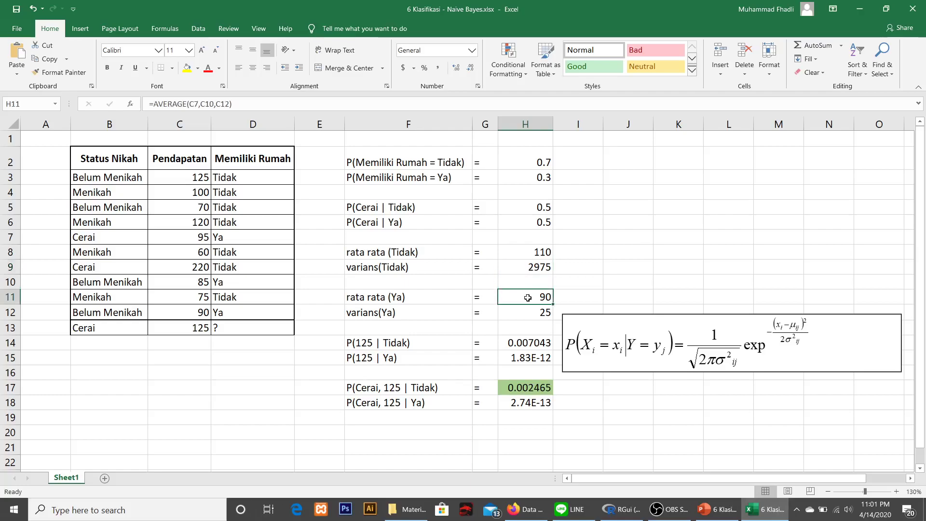
left_click(544, 267)
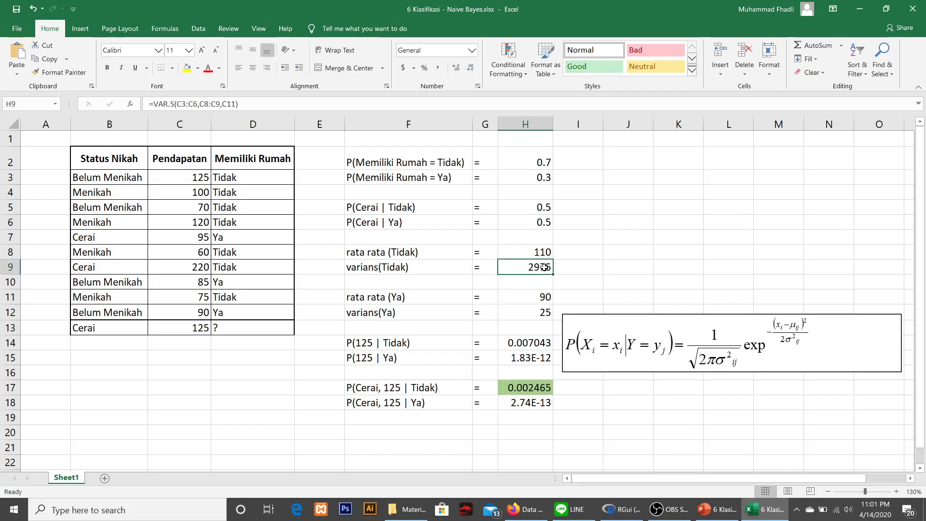
double_click(545, 267)
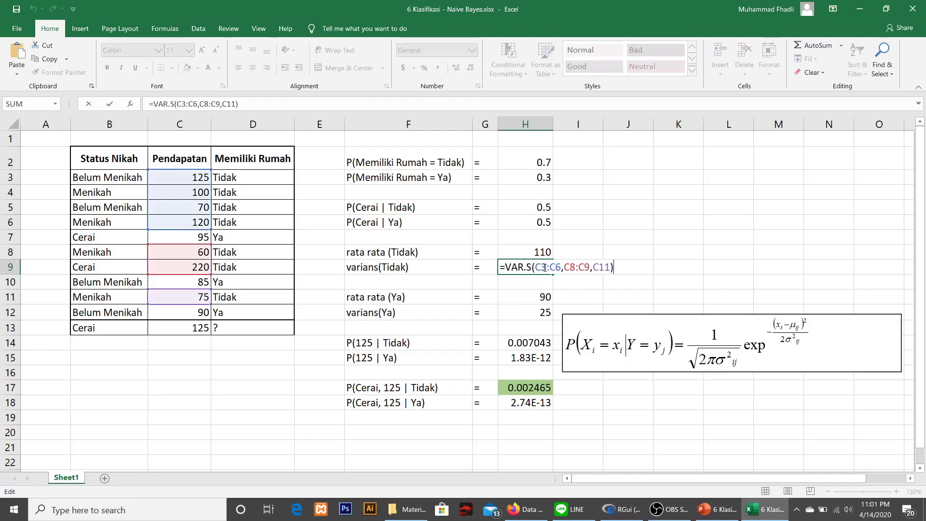
key("Return")
key("Down")
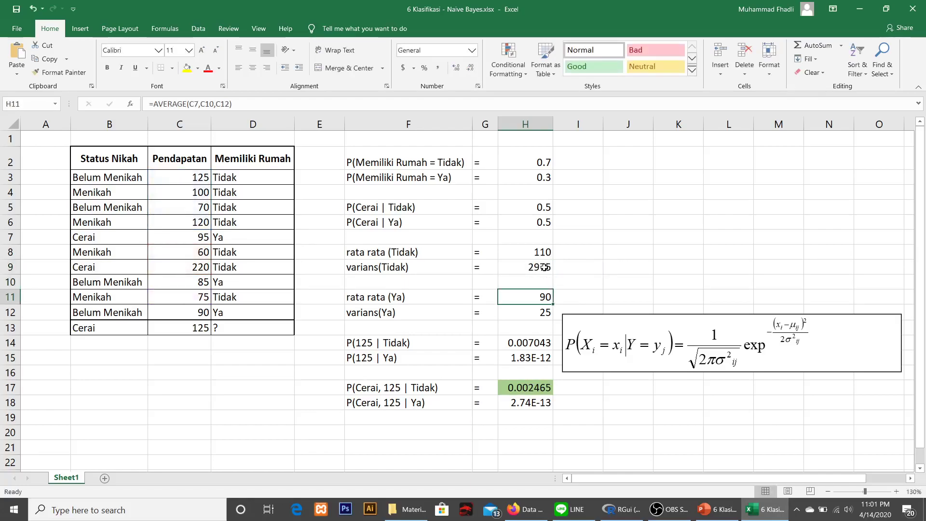
key("F2")
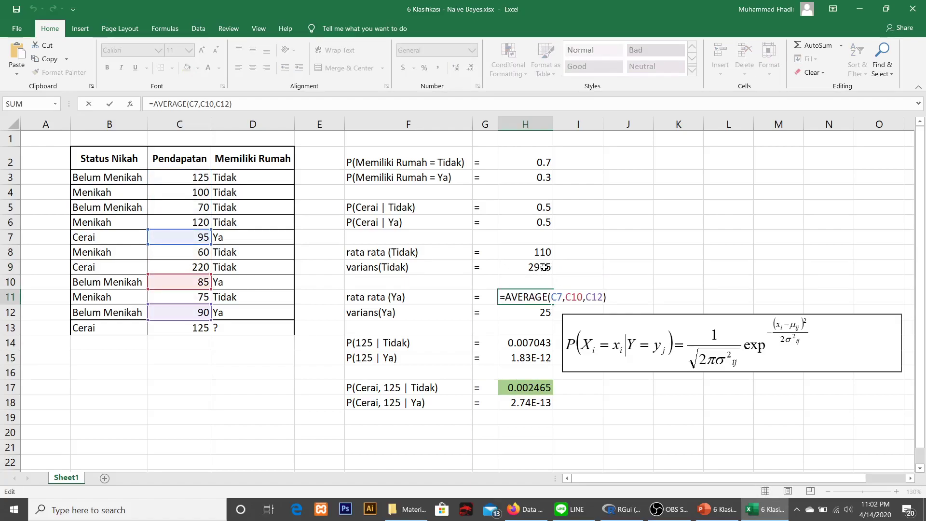
key("Return")
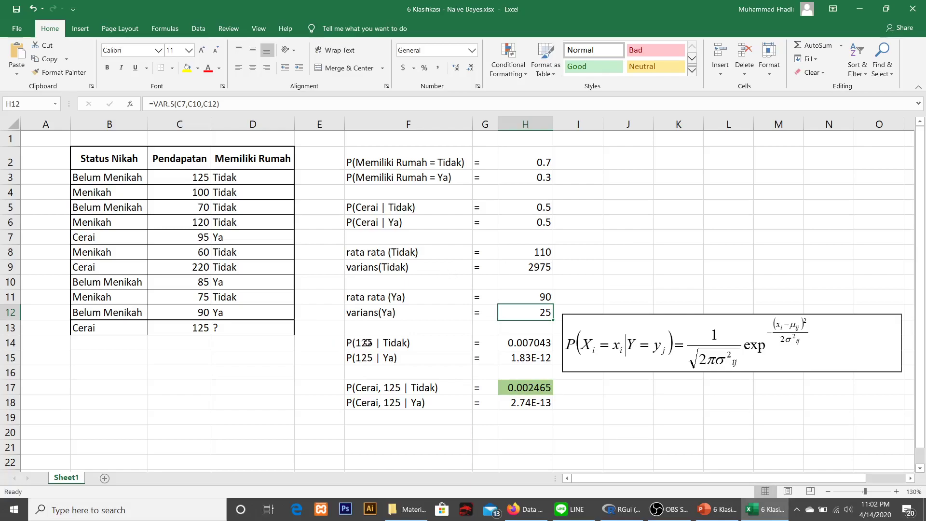
Step: Relate the Gaussian density equation to the P(125 | Tidak) formula and its income, mean and variance inputs, and check the P(125 | Ya) formula
left_click(627, 352)
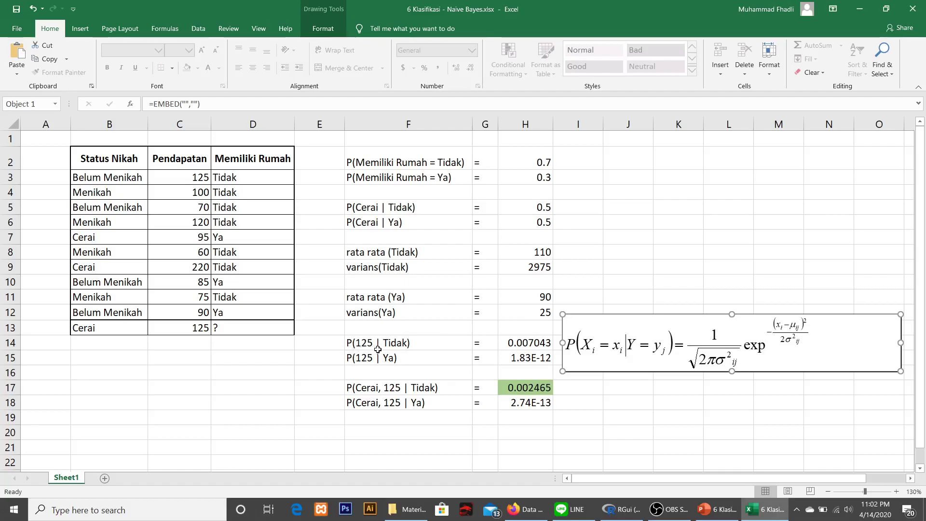
left_click(524, 346)
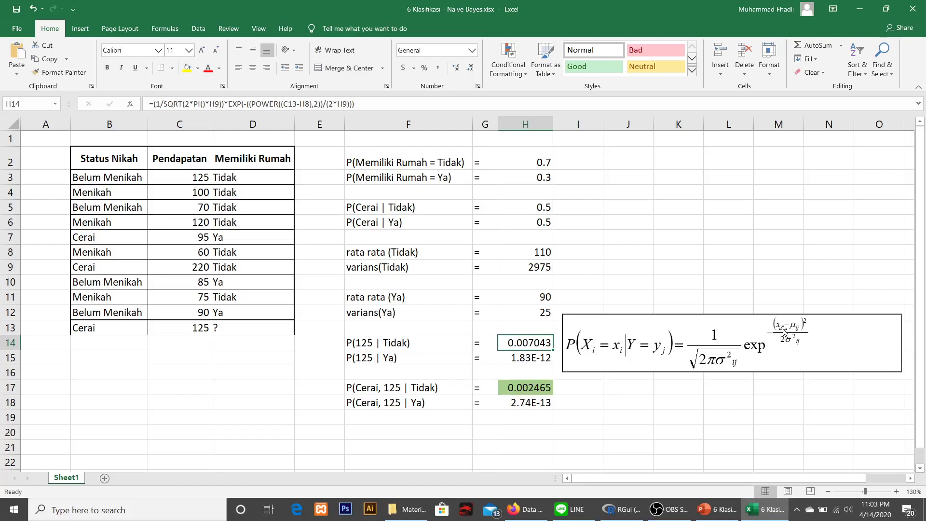
left_click(204, 328)
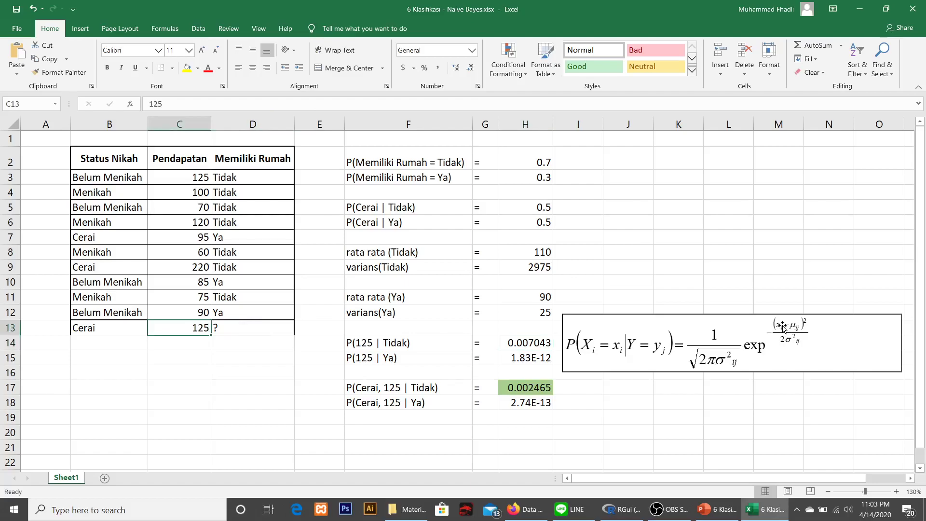
left_click(539, 250)
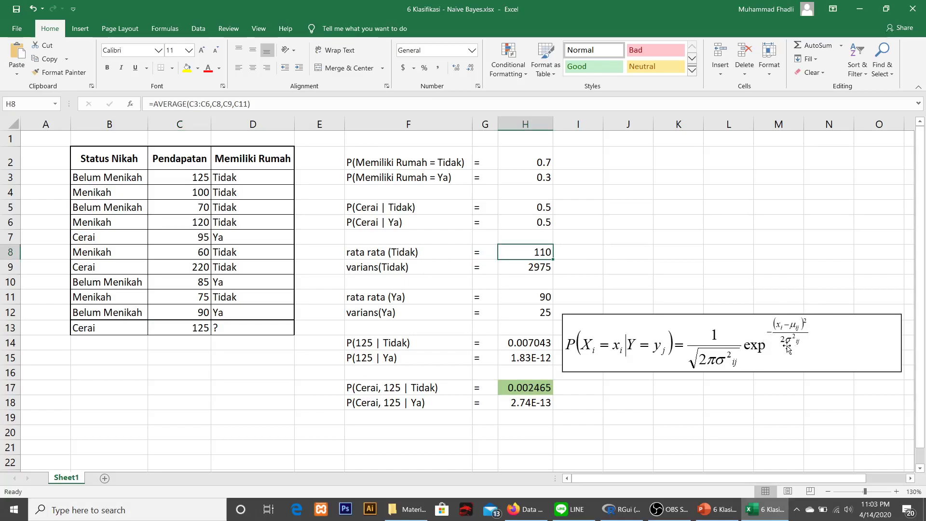
left_click(544, 266)
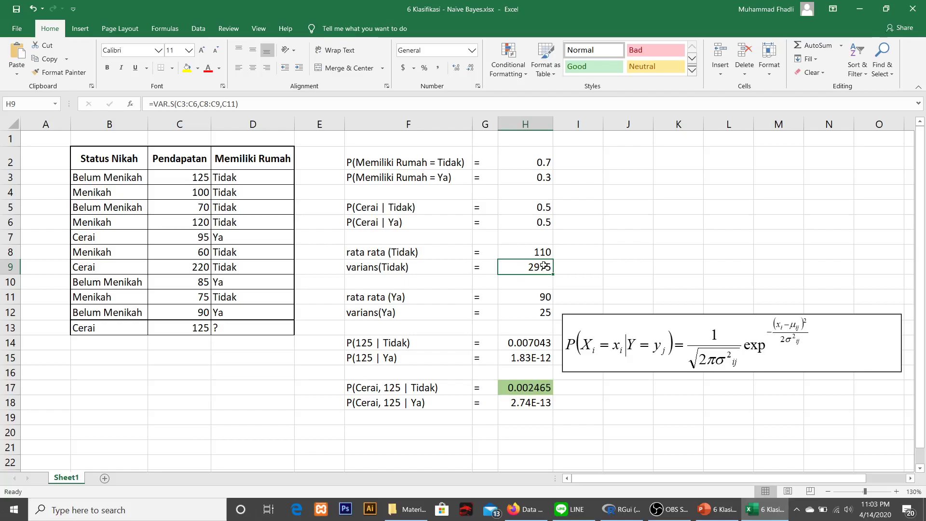
left_click(529, 359)
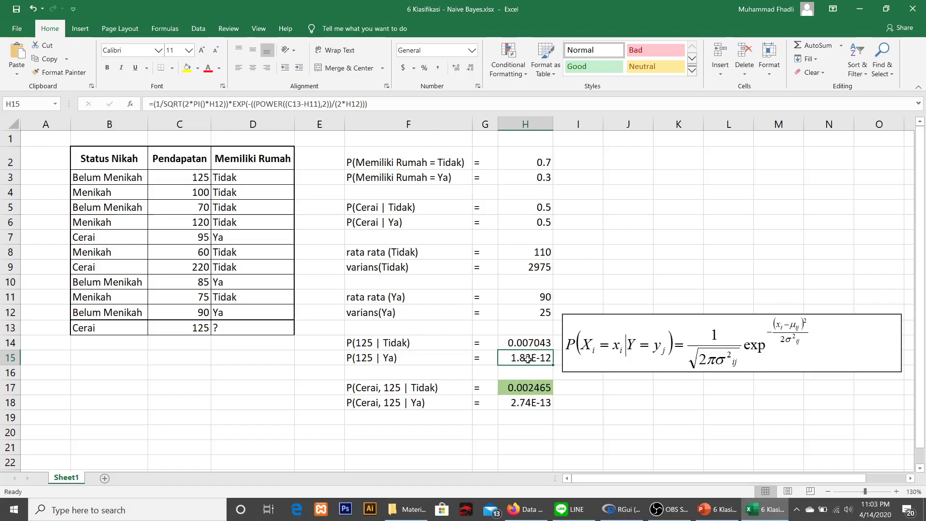
Step: Inspect which prior, Cerai probability and Gaussian likelihood cells the P(Cerai, 125 | Tidak) formula multiplies, and check the P(Cerai, 125 | Ya) formula
left_click(363, 359)
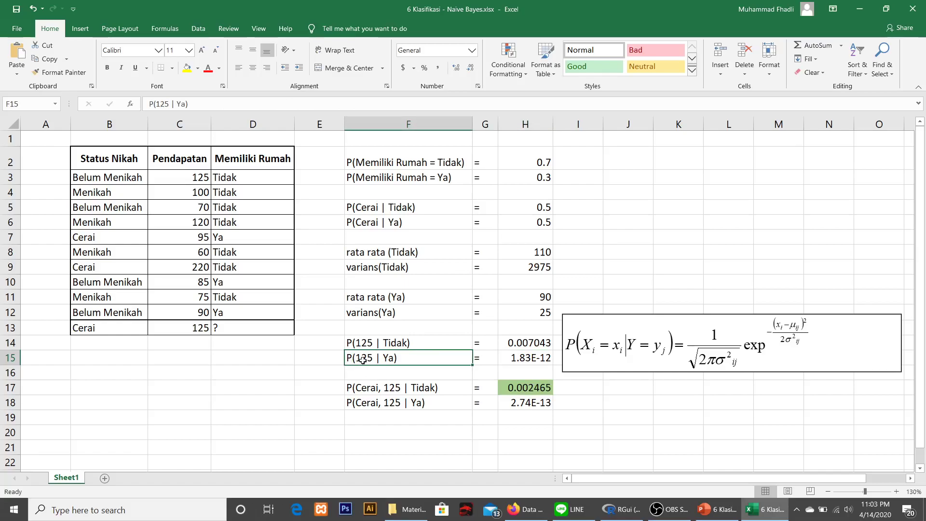
left_click(520, 387)
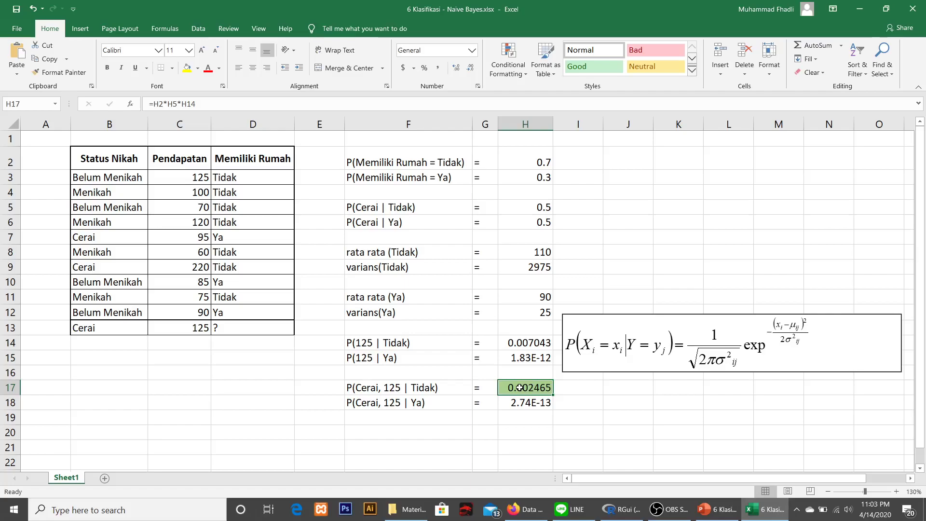
left_click(533, 164)
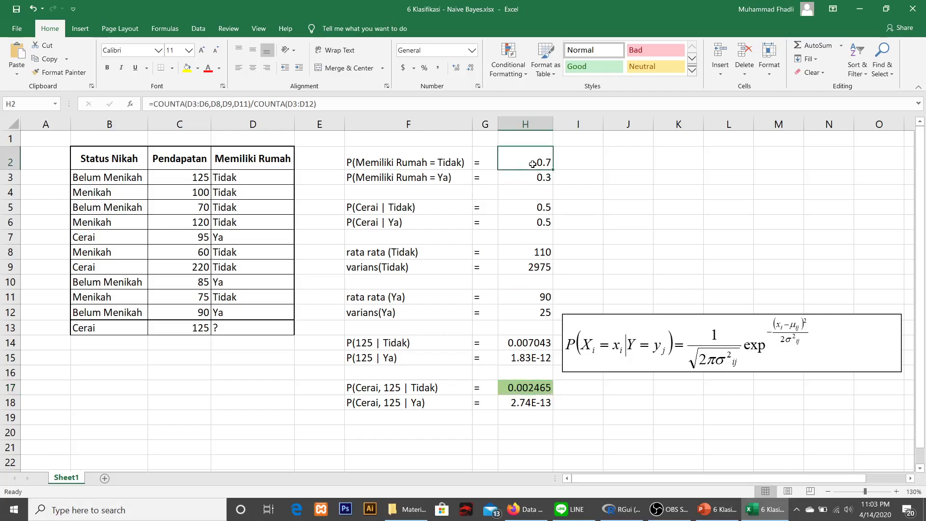
left_click(531, 393)
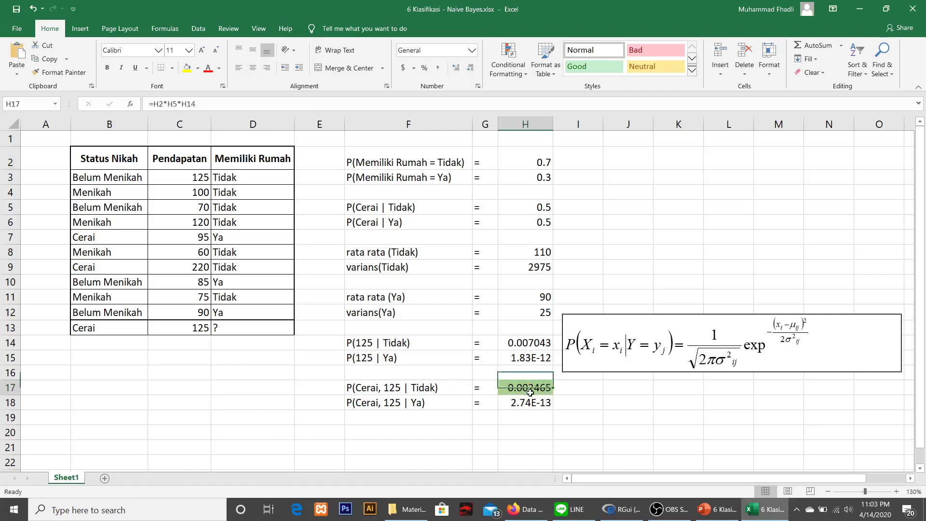
double_click(530, 393)
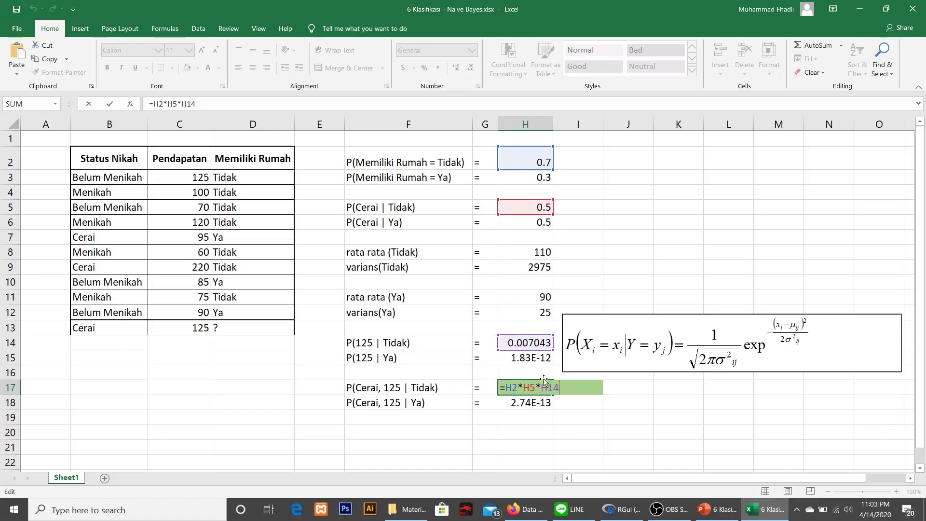
key("Return")
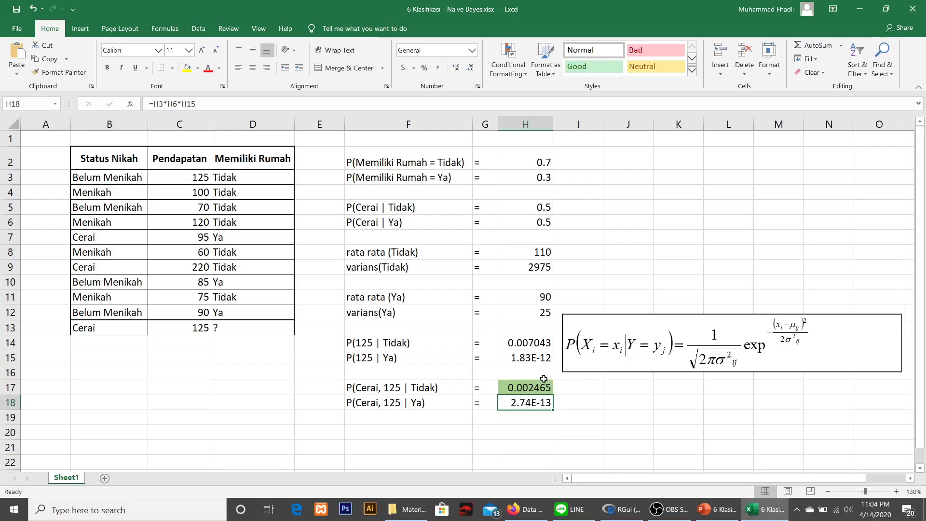
Step: Relate the highlighted P(Cerai, 125 | Tidak) result to the Status Nikah, Pendapatan and unknown Memiliki Rumah values of the record in row 13
left_click_drag(542, 388, 455, 390)
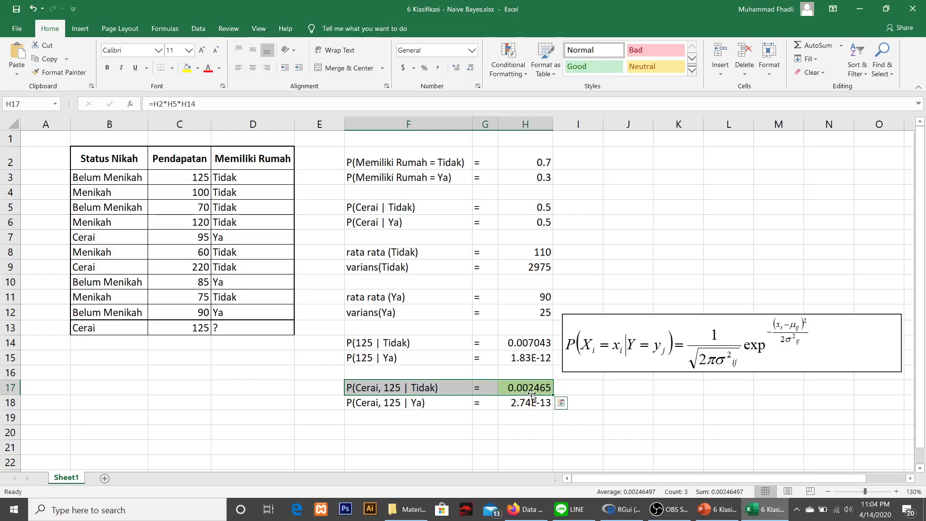
left_click(425, 389)
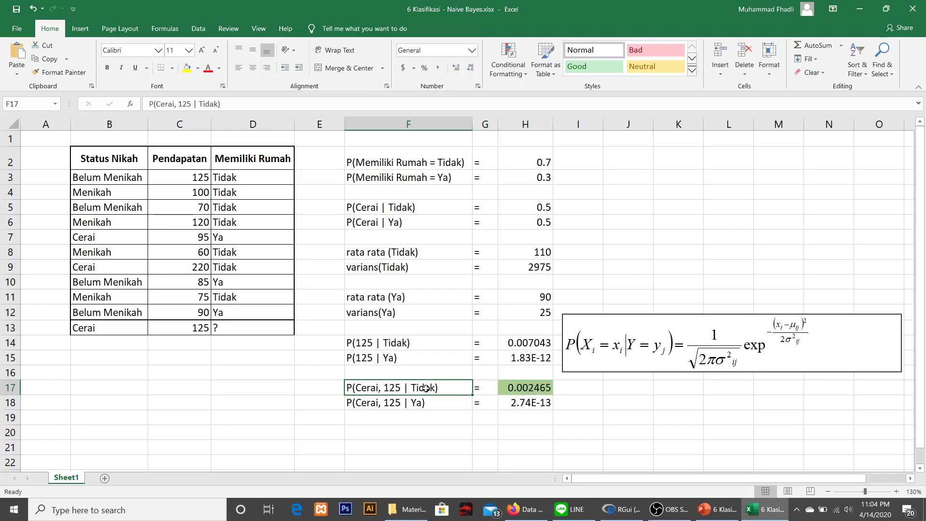
left_click(124, 331)
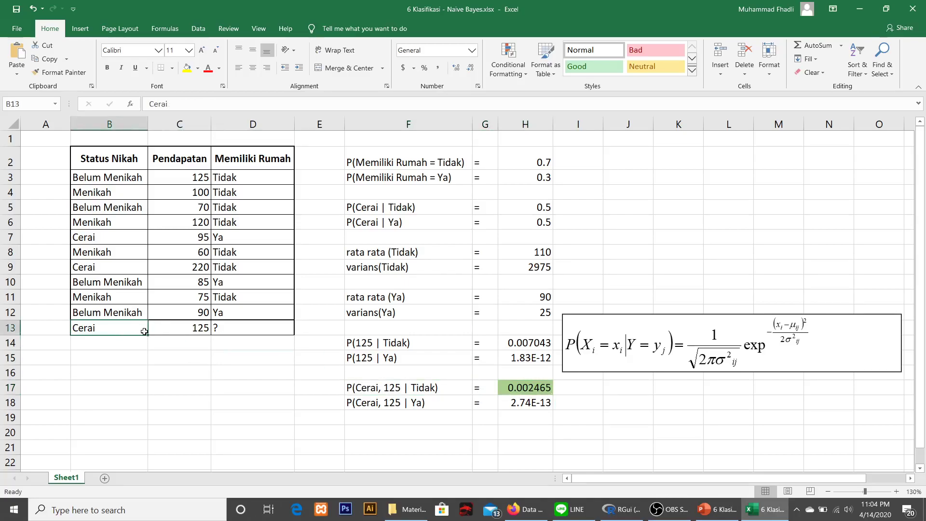
left_click(177, 330)
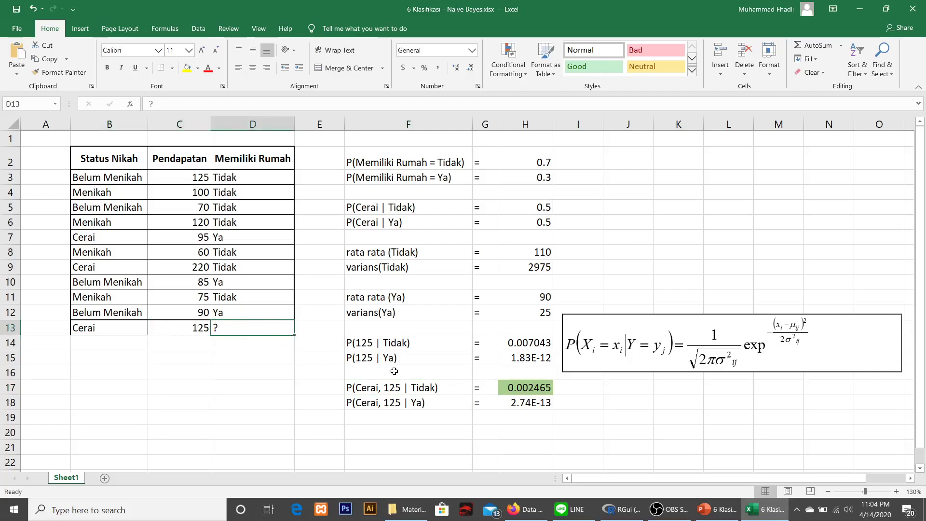
left_click(426, 390)
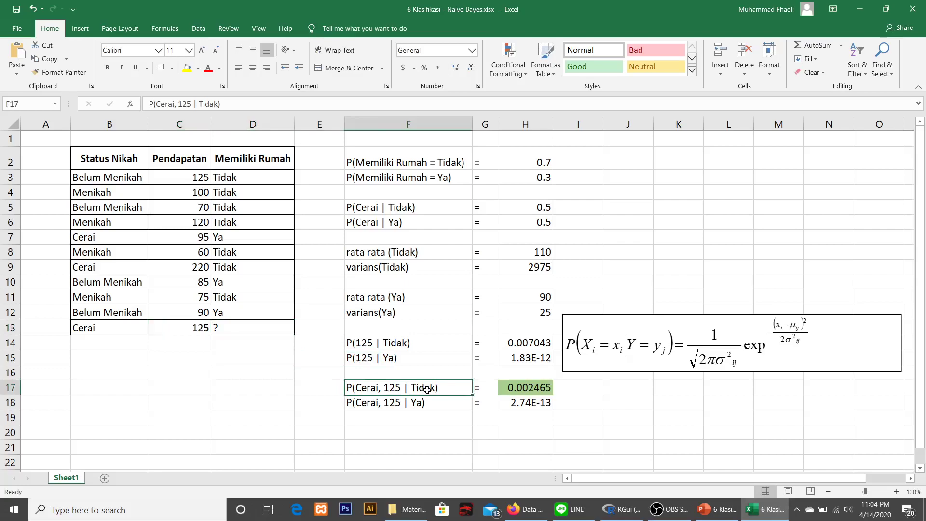